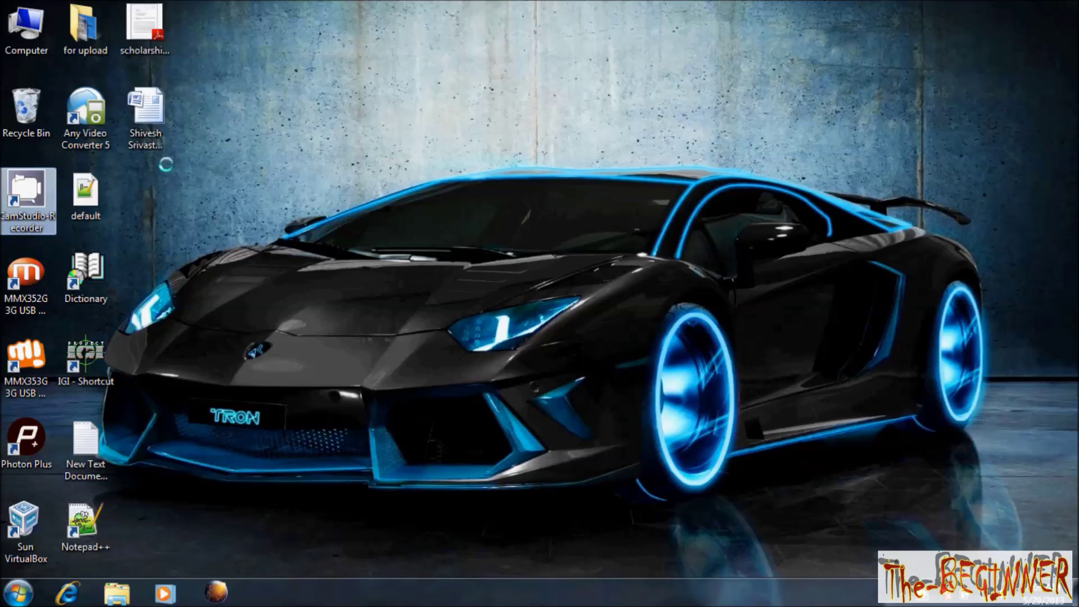
Step: Review the computer's drives and basic system information, then close both windows
double_click(26, 30)
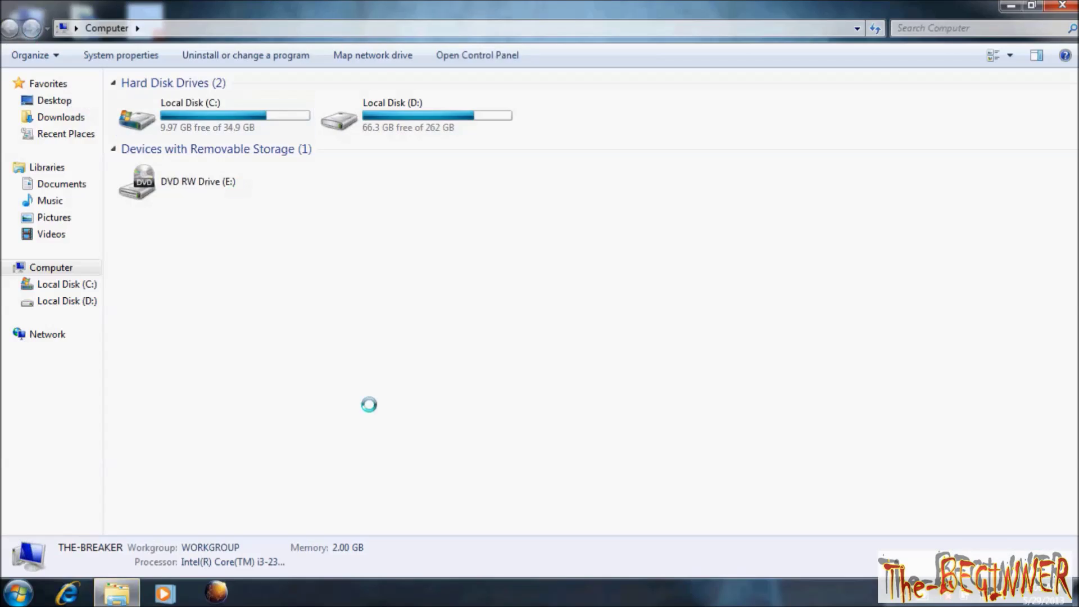
right_click(323, 297)
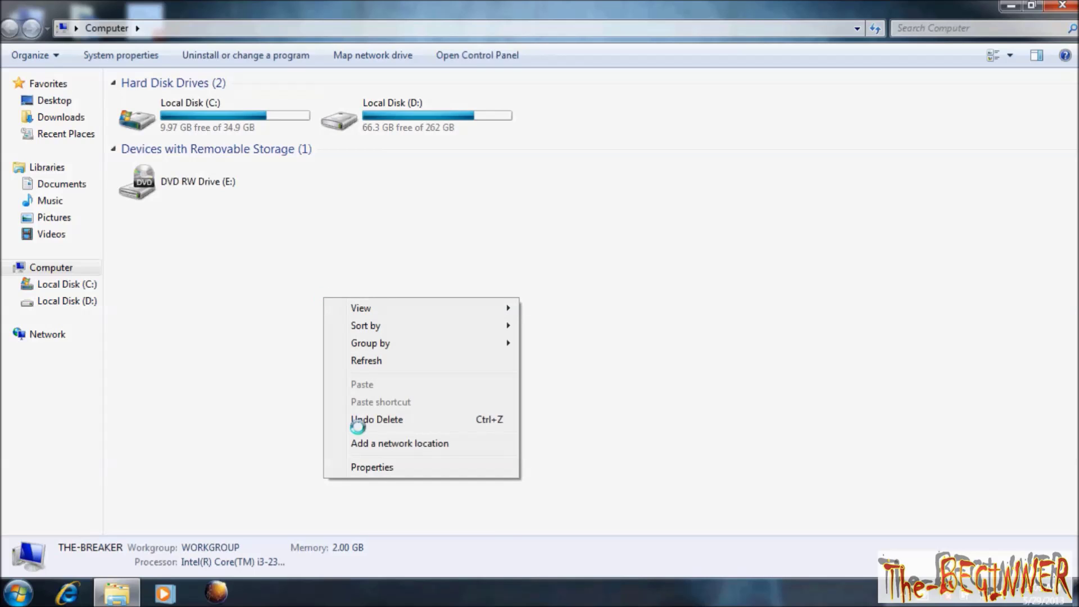
left_click(361, 460)
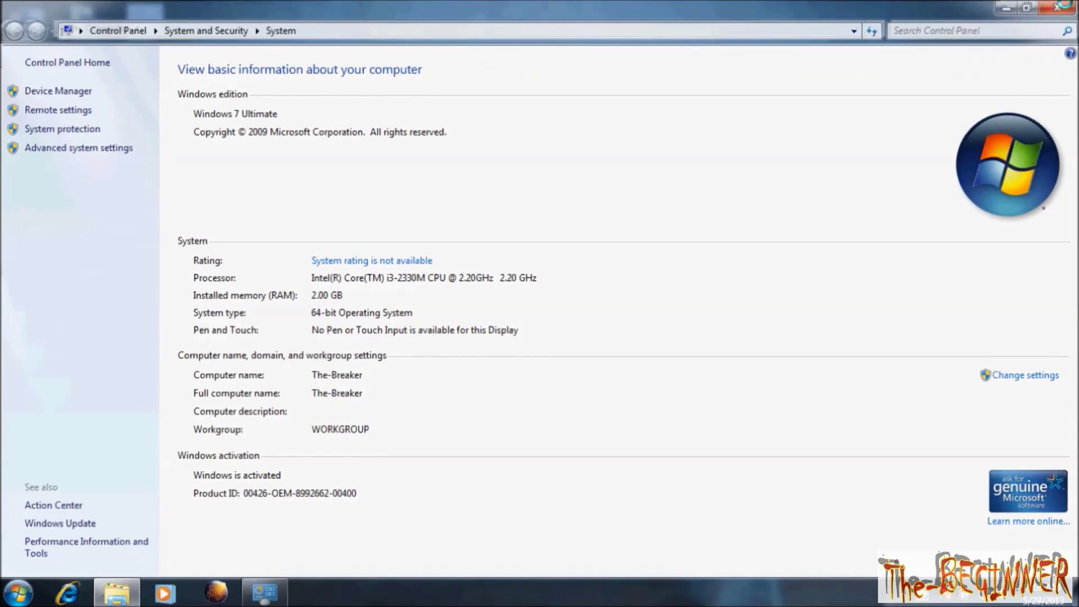
left_click(1058, 5)
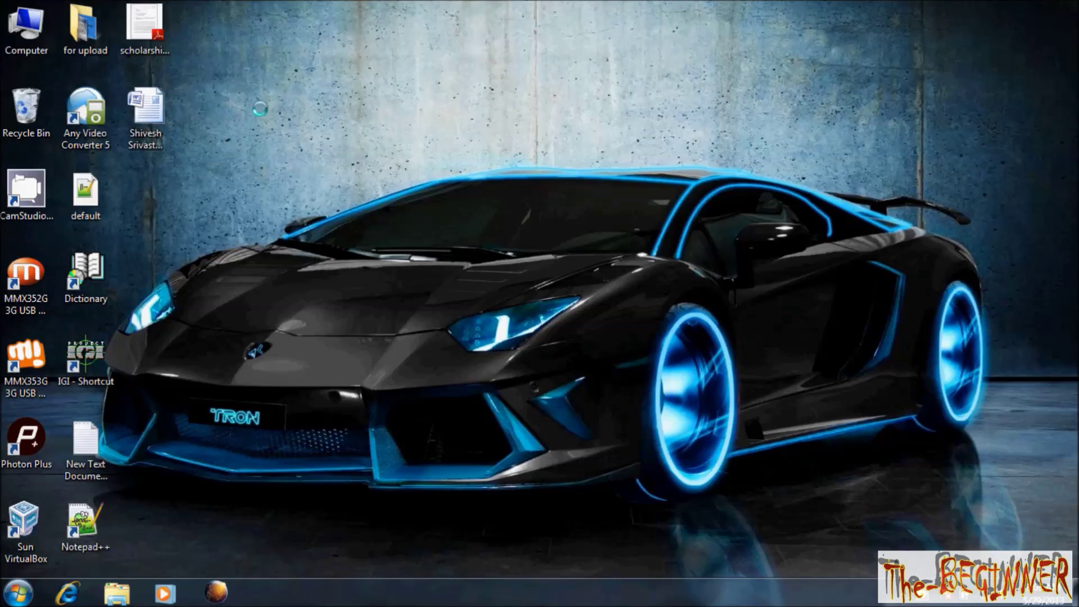
Step: Refresh the desktop three times and move the new G: drive's AutoPlay prompt aside
right_click(261, 109)
left_click(312, 154)
right_click(312, 153)
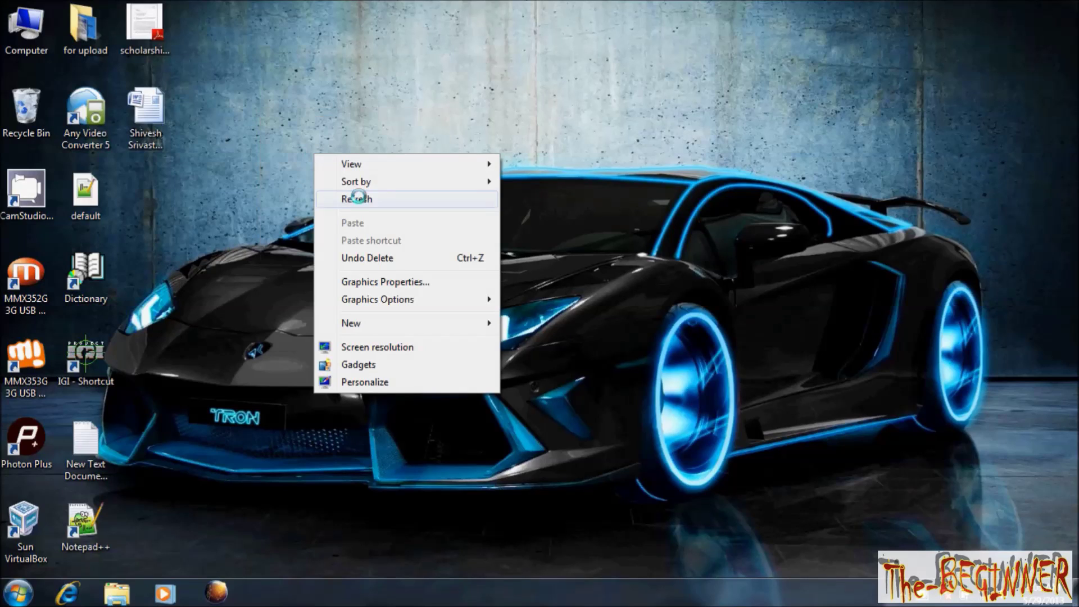
left_click(361, 200)
right_click(358, 203)
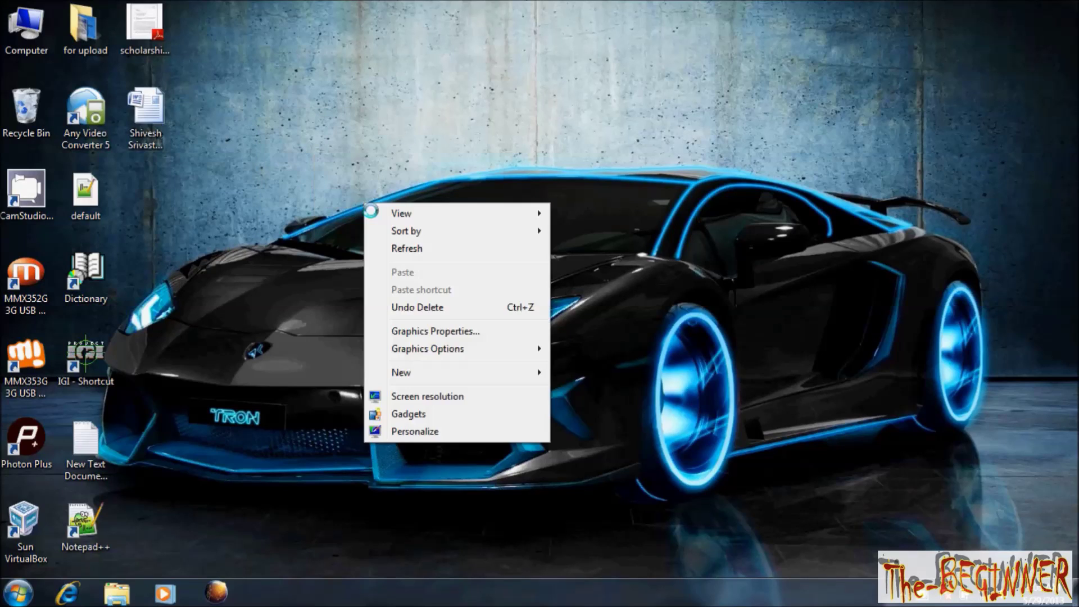
left_click(398, 251)
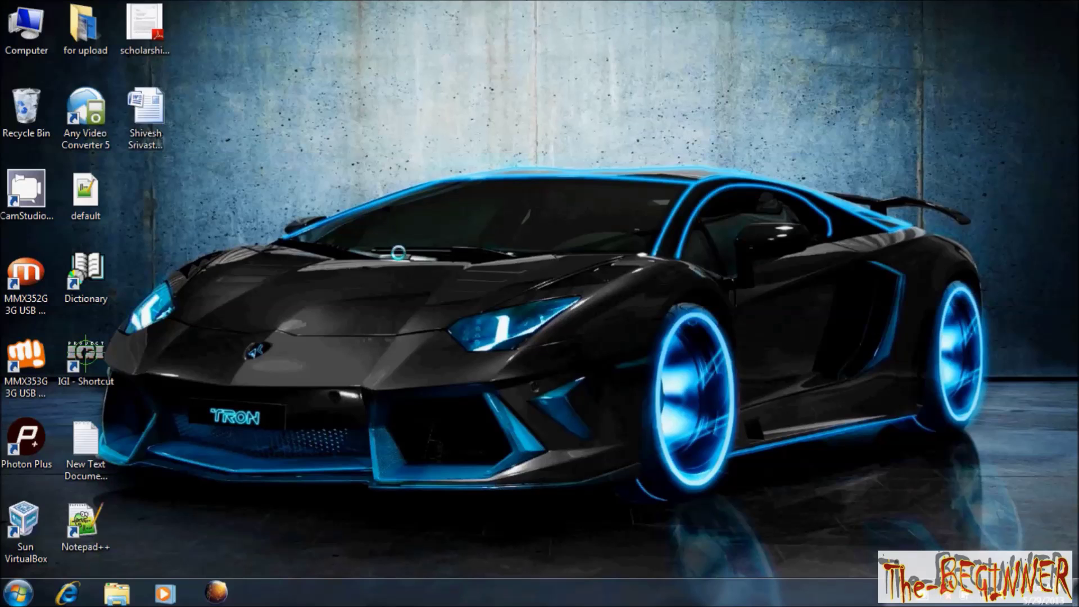
left_click_drag(459, 87, 398, 67)
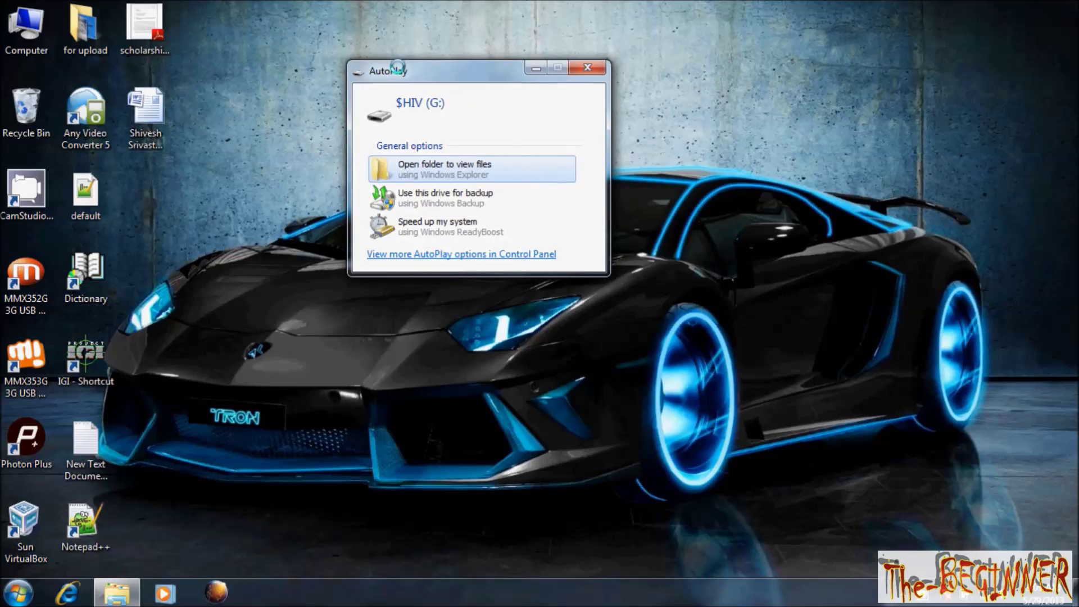
Step: Choose 'Speed up my system' and dedicate the entire $HIV (G:) drive to ReadyBoost
left_click(441, 222)
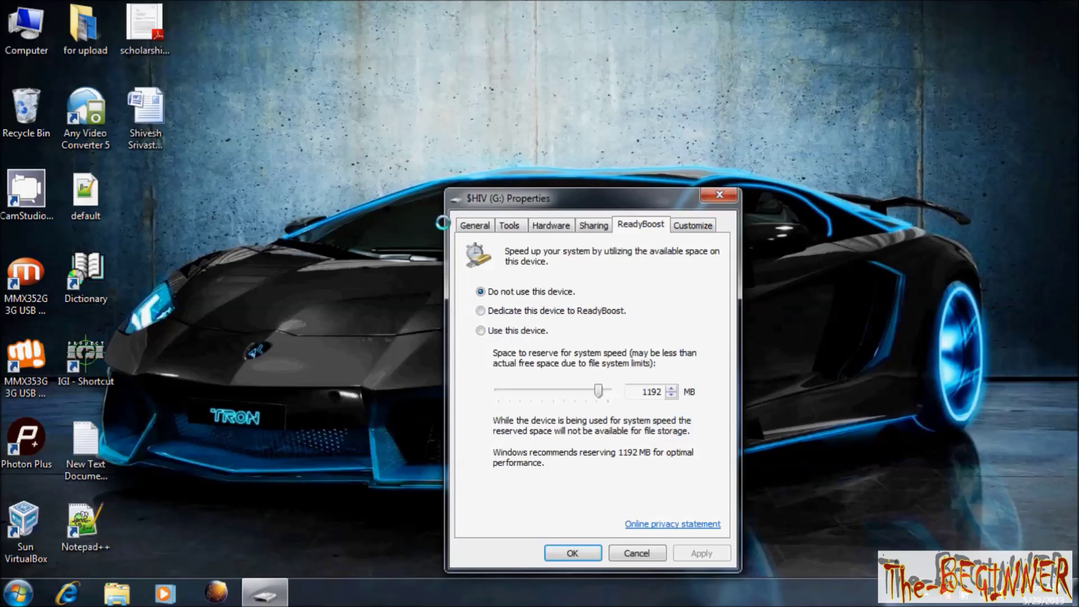
left_click_drag(520, 177, 369, 32)
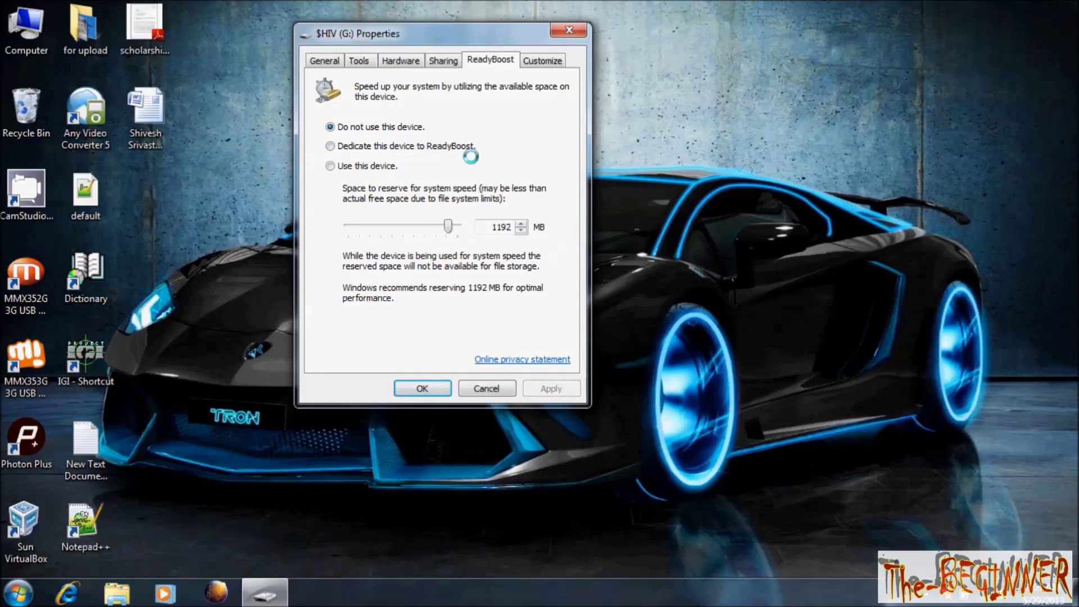
left_click(375, 146)
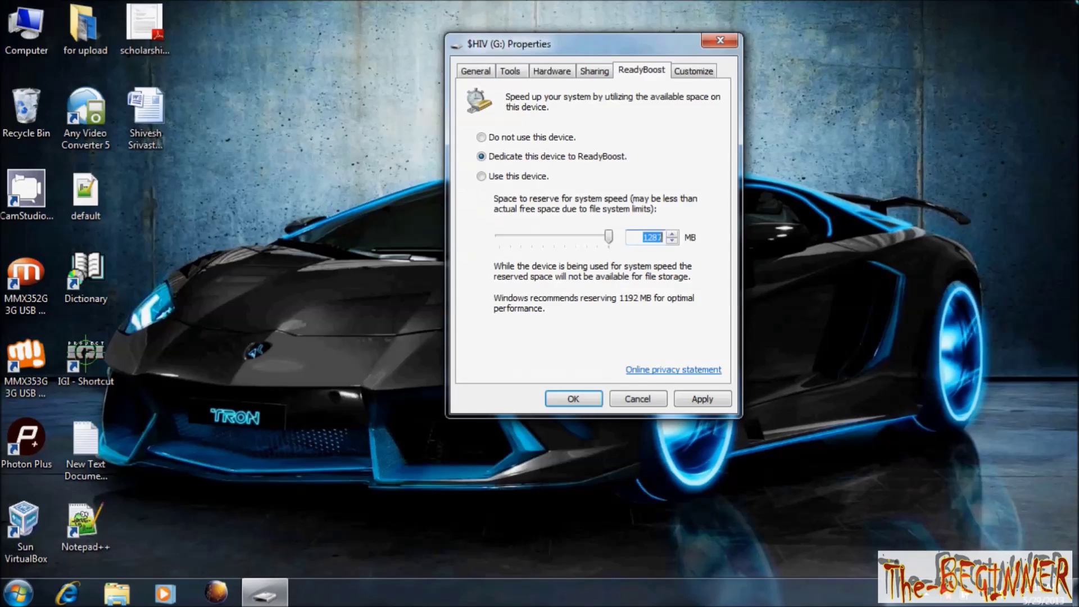
left_click(702, 398)
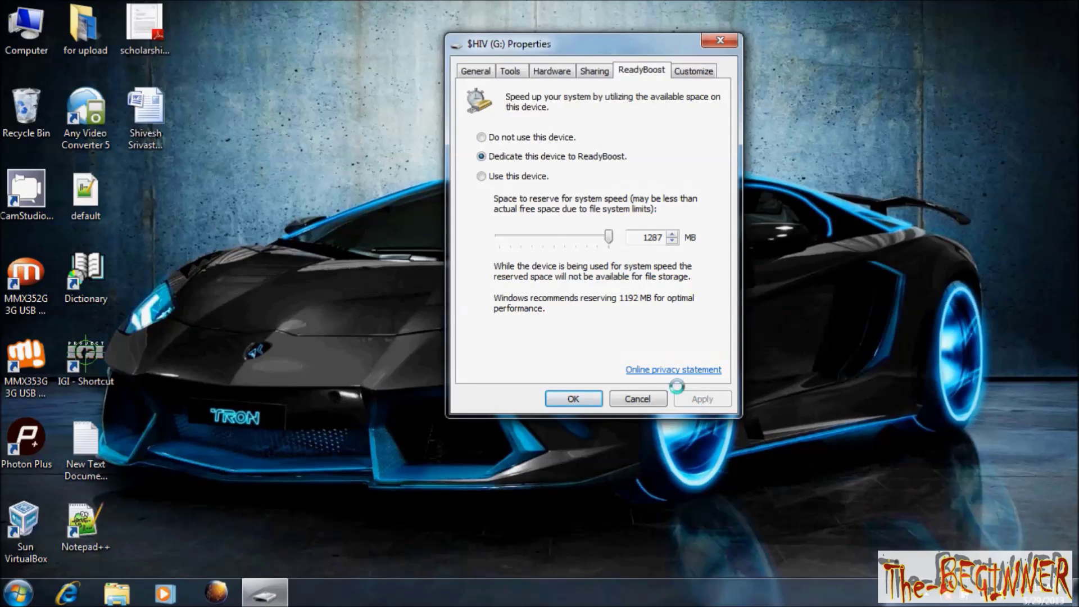
left_click(576, 396)
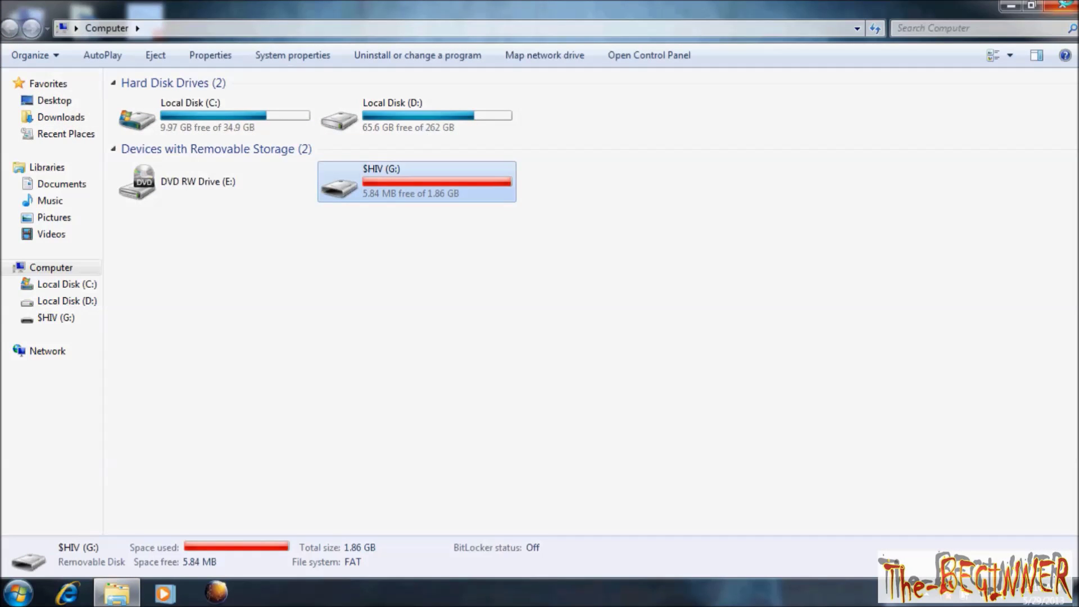
Step: Close Computer, recheck System info showing 2.00 GB memory, and browse Local Disk (D:)
left_click(1064, 5)
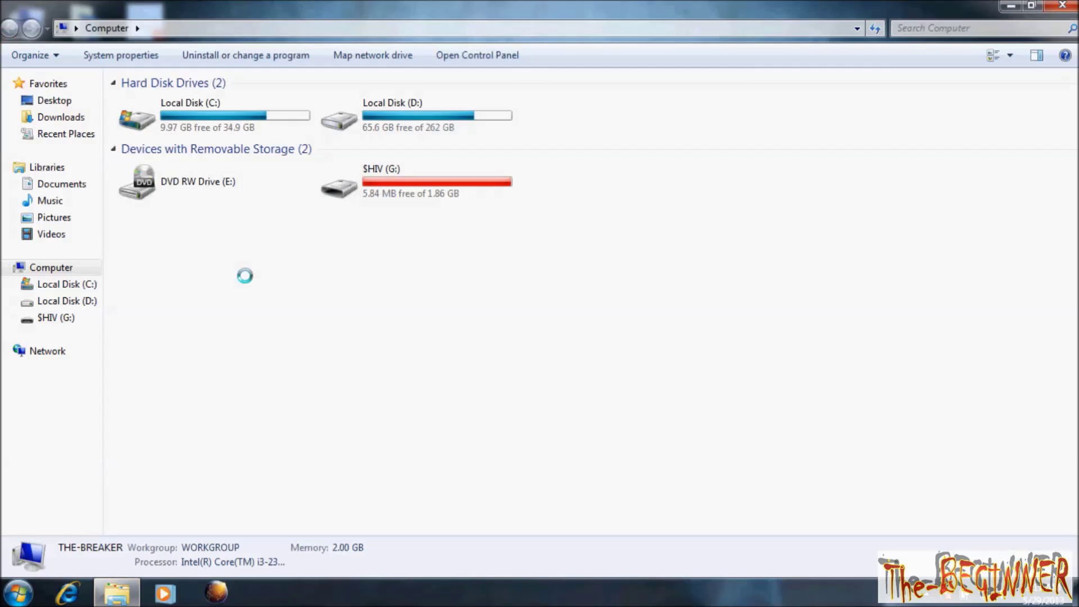
right_click(245, 276)
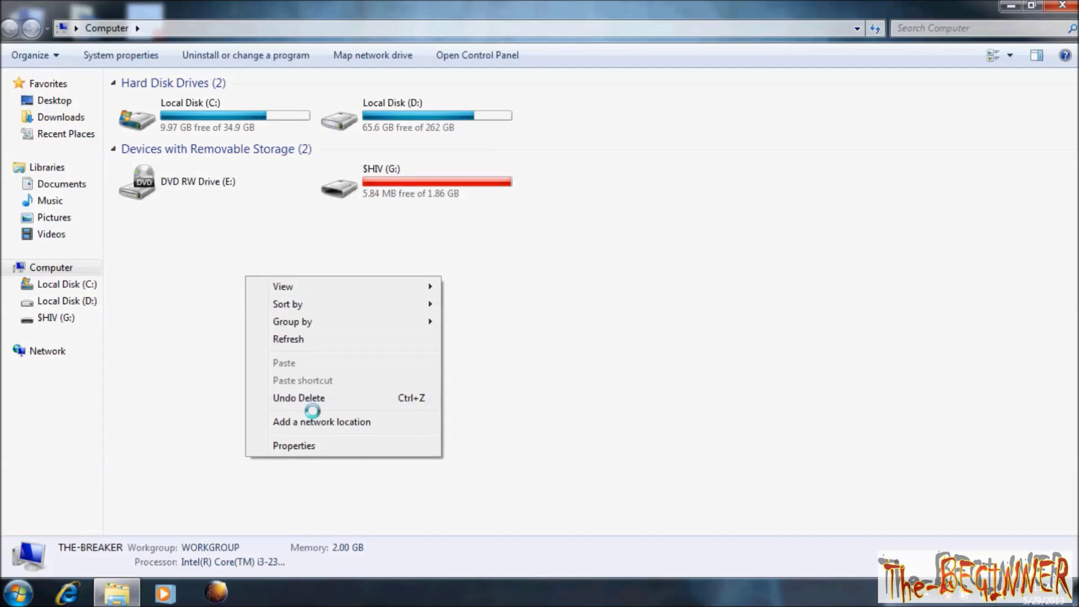
left_click(317, 445)
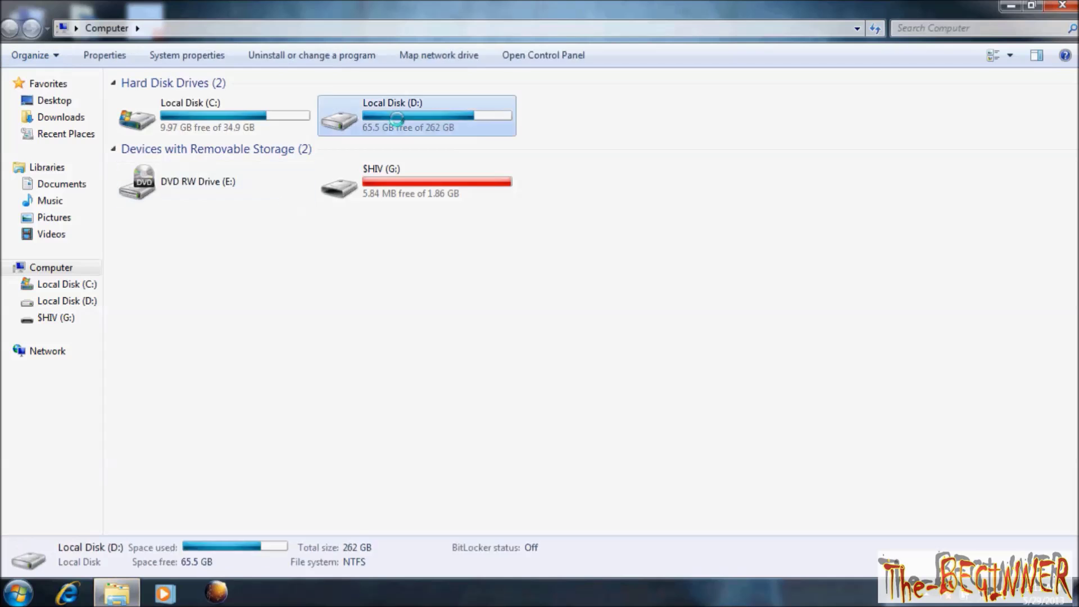
double_click(396, 118)
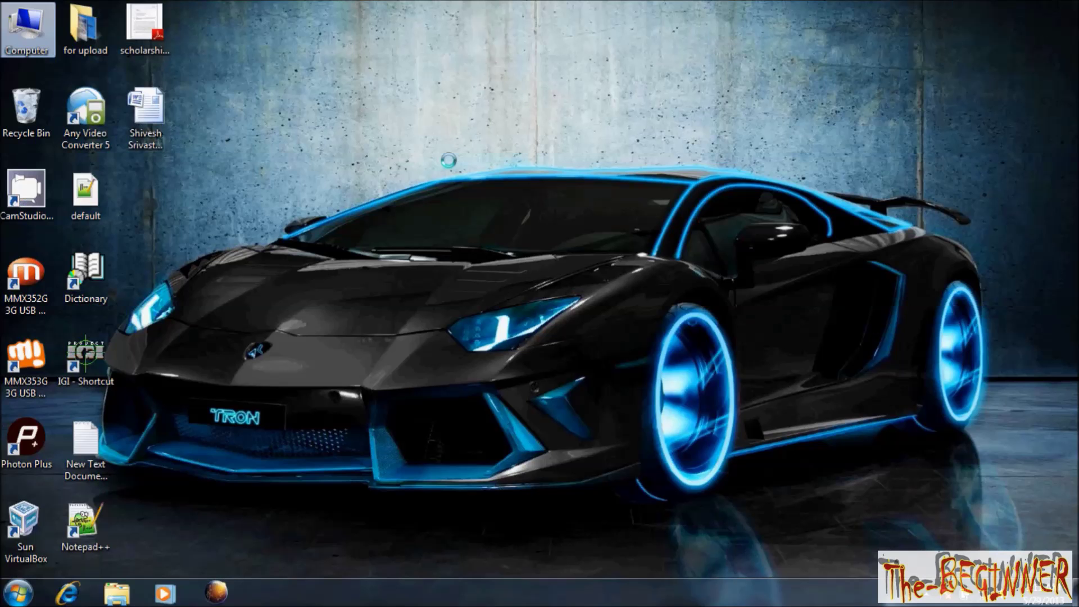
right_click(449, 163)
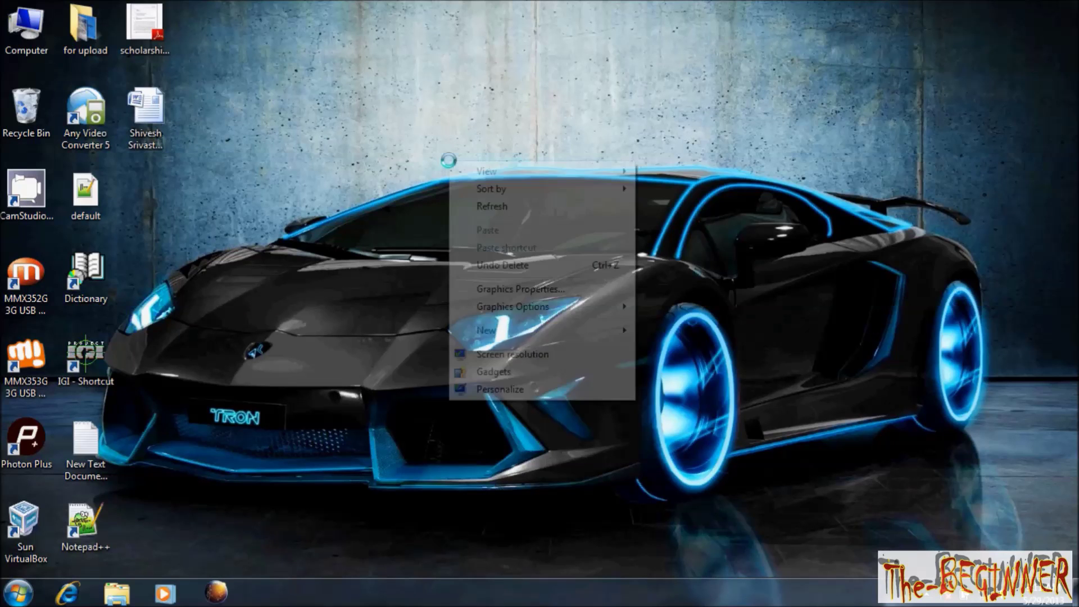
Step: Refresh the desktop twice, reopen Computer, and select the $HIV (G:) drive with 5.84 MB free
left_click(489, 208)
right_click(490, 212)
left_click(524, 258)
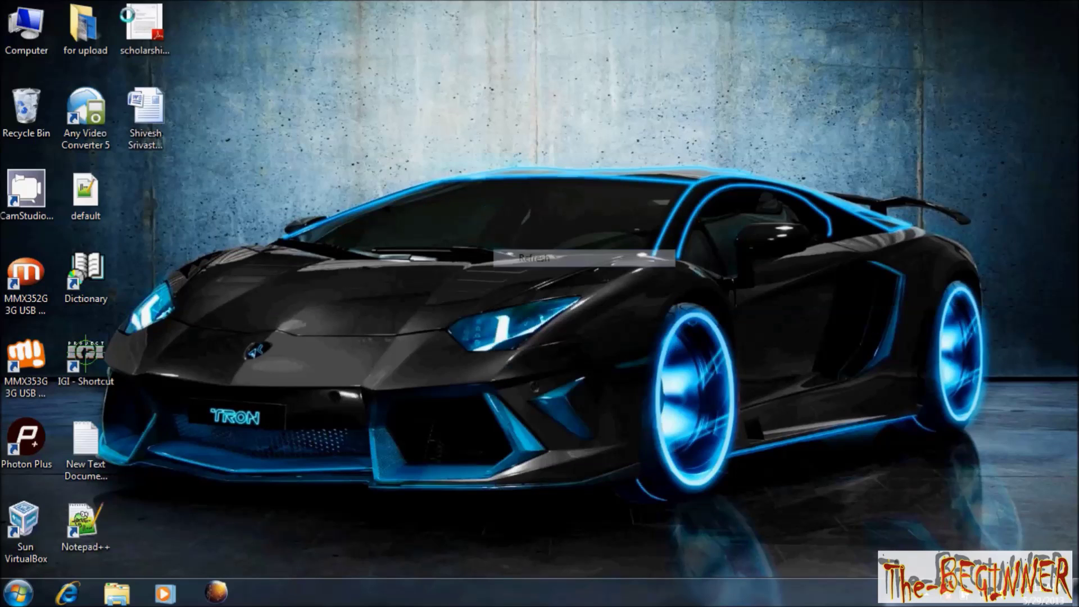
double_click(26, 25)
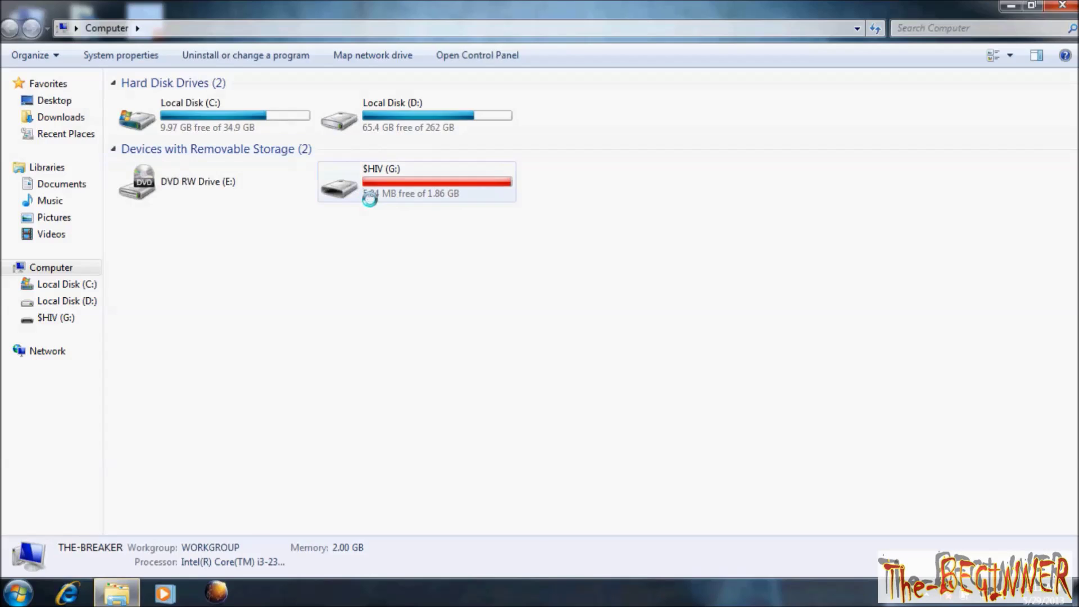
left_click(392, 114)
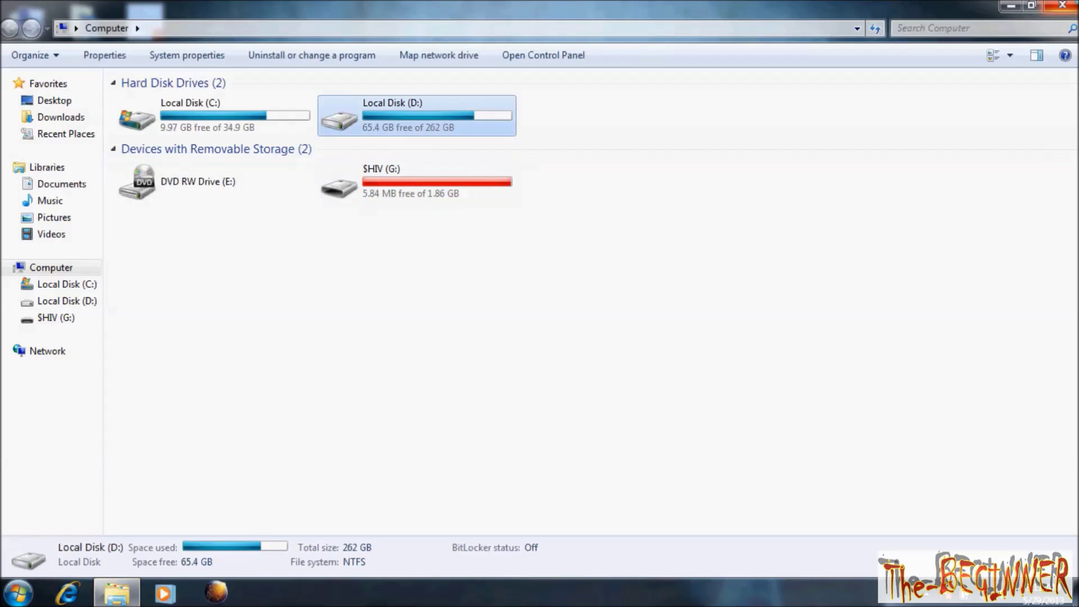
left_click(400, 179)
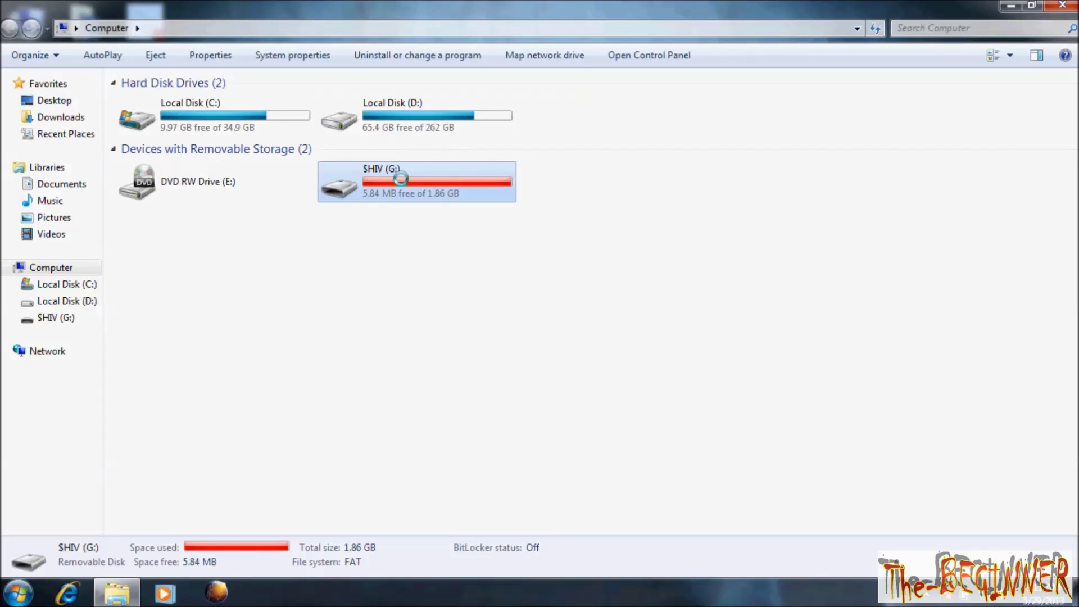
right_click(362, 186)
Step: Set the $HIV (G:) drive's ReadyBoost option to 'Do not use this device'
left_click(413, 473)
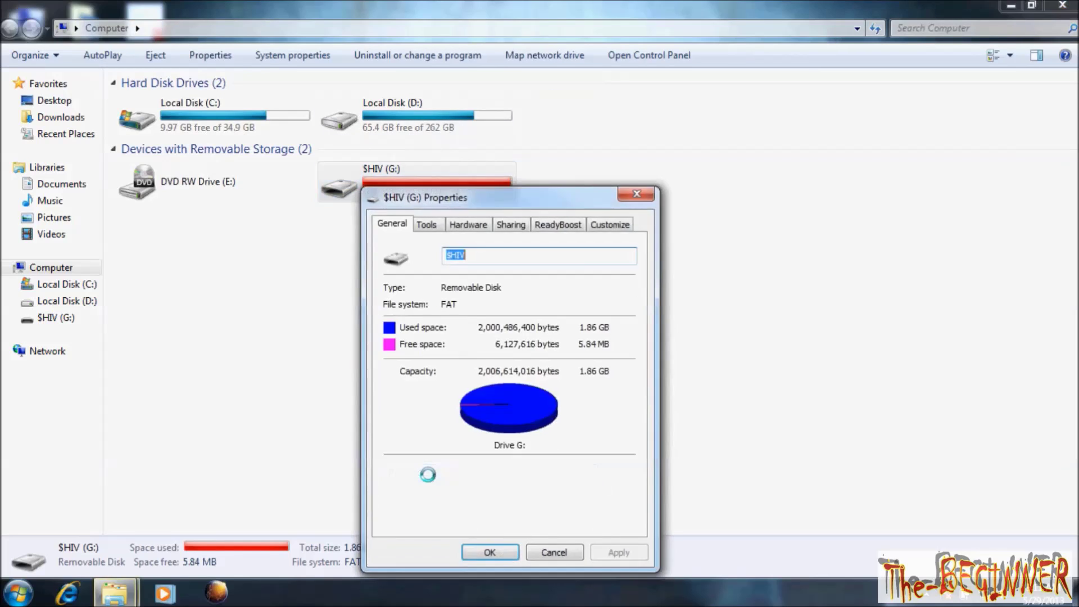
left_click(649, 225)
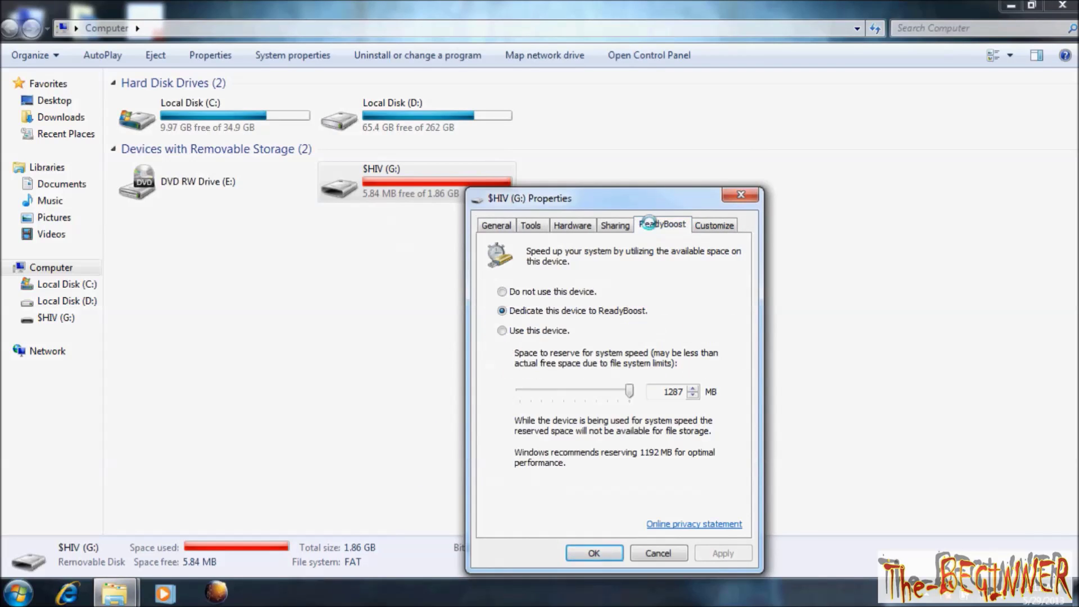
left_click(538, 290)
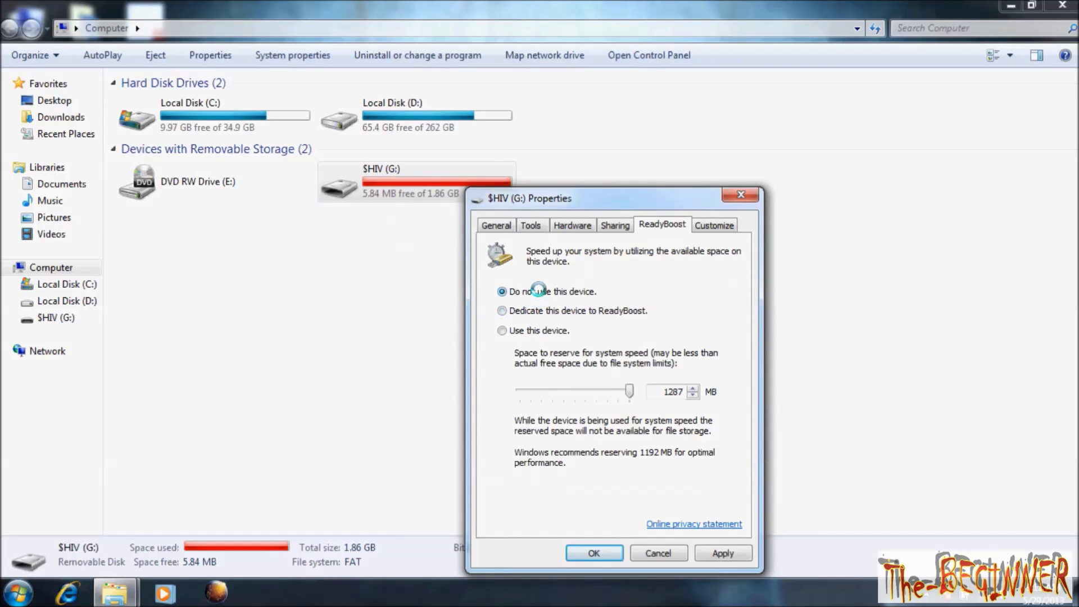
left_click(723, 552)
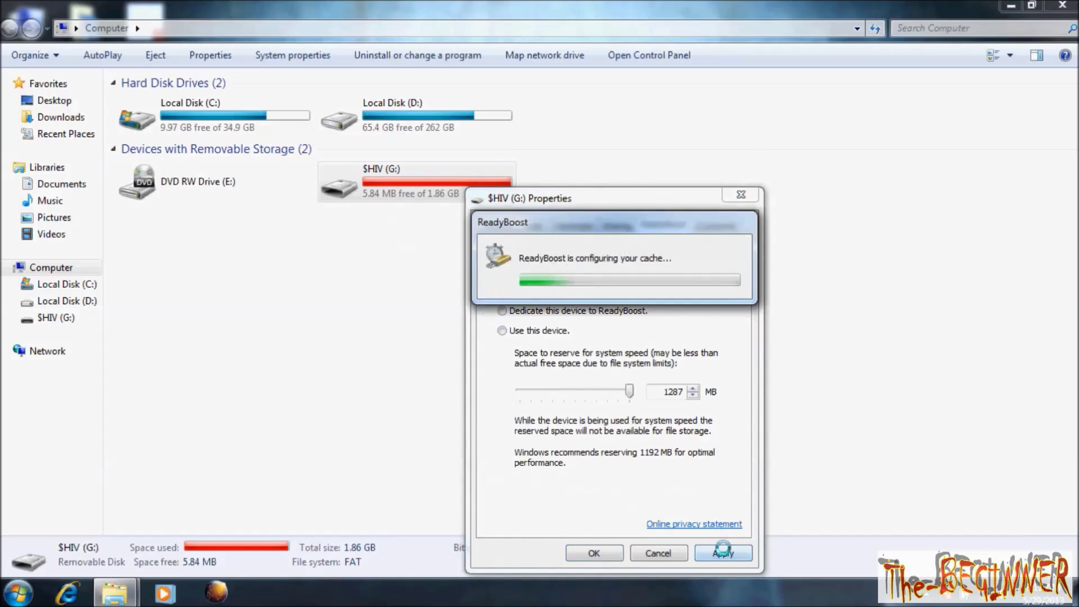
left_click(590, 553)
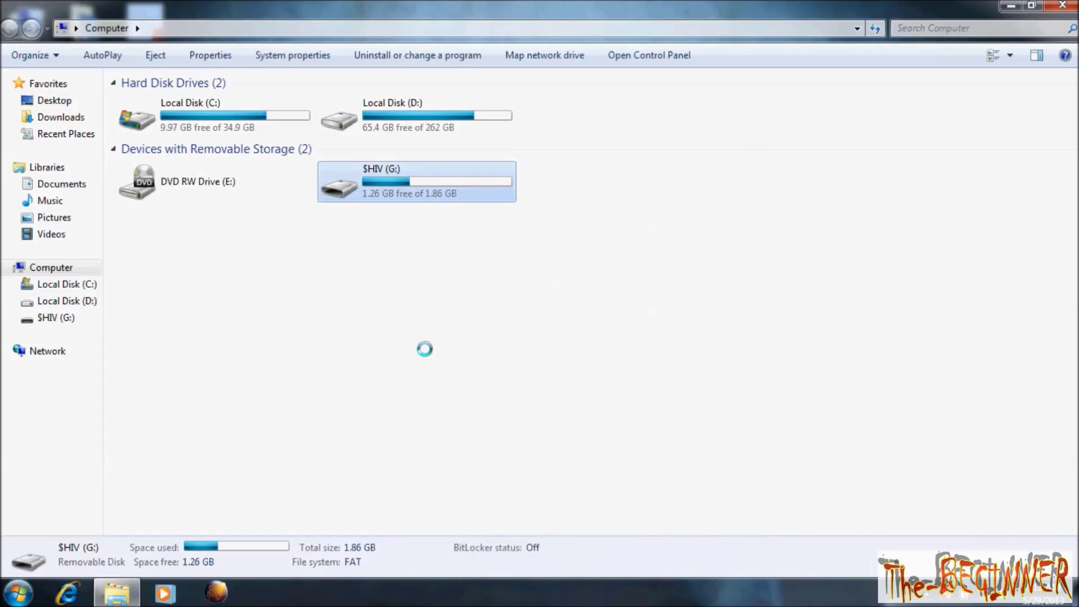
Step: Browse the G: drive, refresh the desktop, and reopen Computer showing 1.26 GB free
double_click(428, 169)
left_click(10, 27)
left_click(1061, 6)
right_click(313, 161)
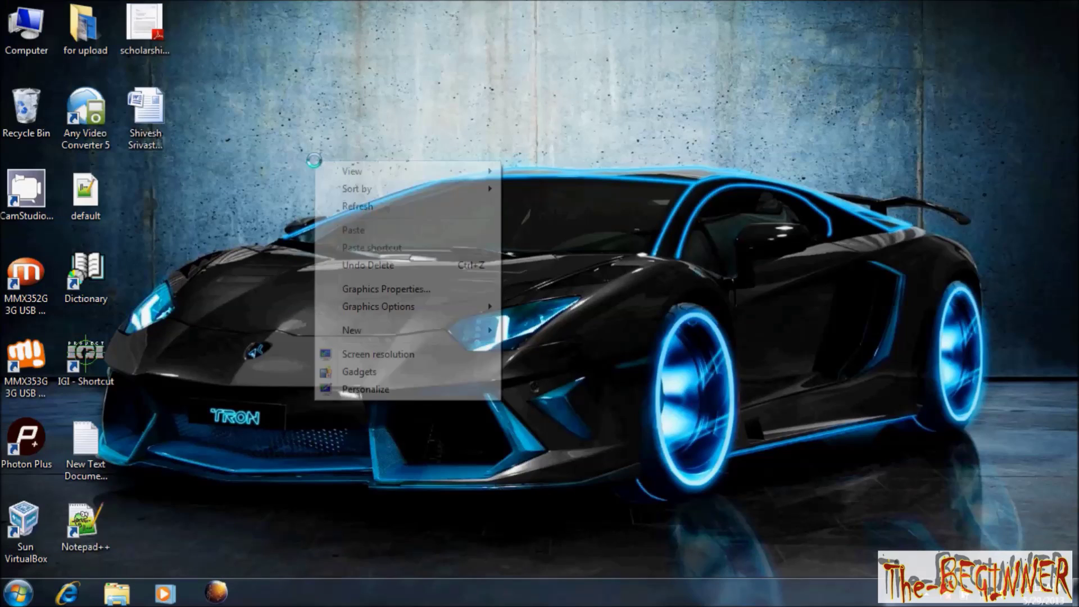
left_click(355, 206)
double_click(27, 28)
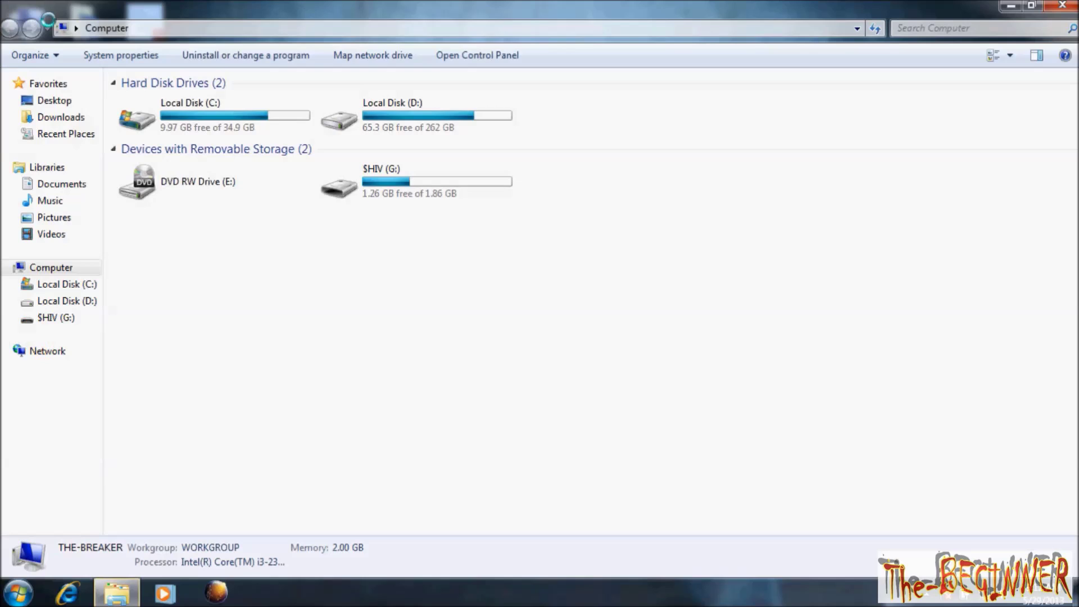